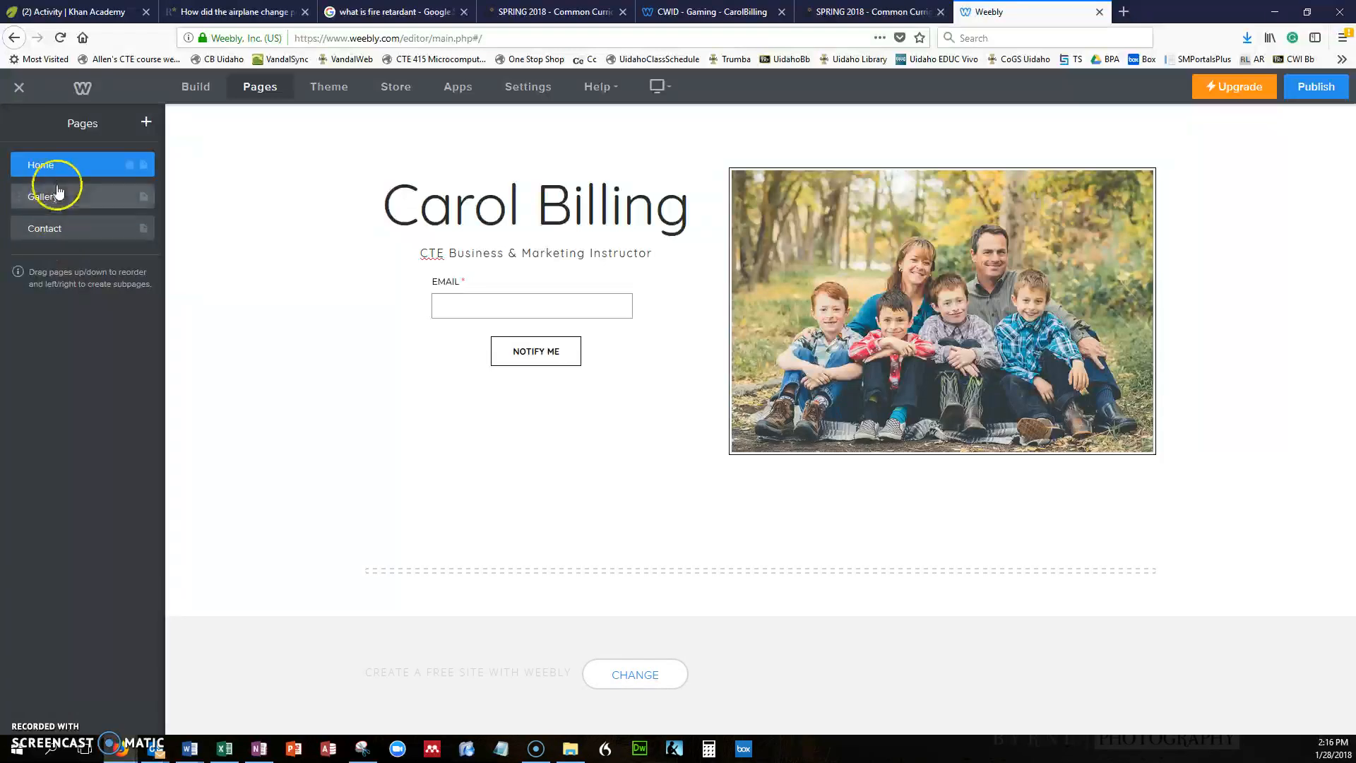
Rename the Gallery page as CTE 413.
left_click(58, 200)
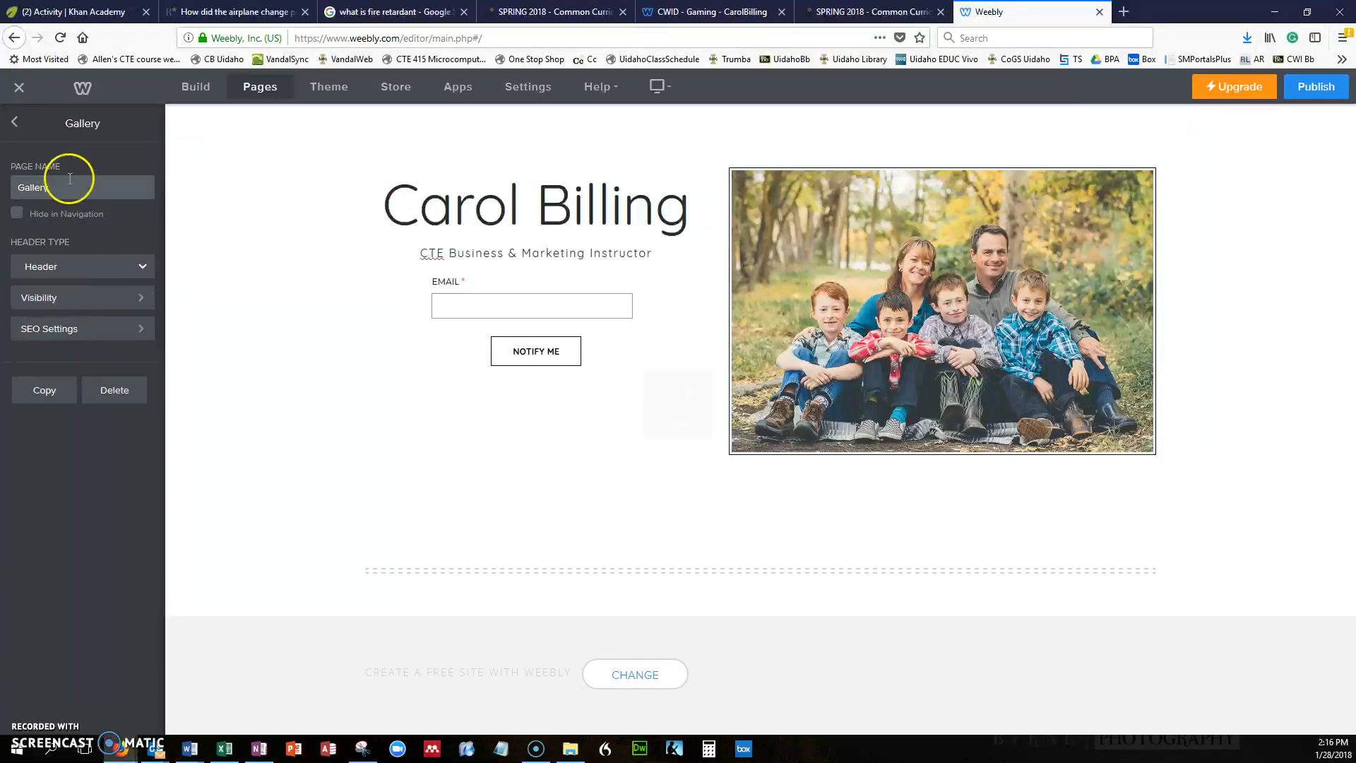
left_click_drag(53, 188, 7, 188)
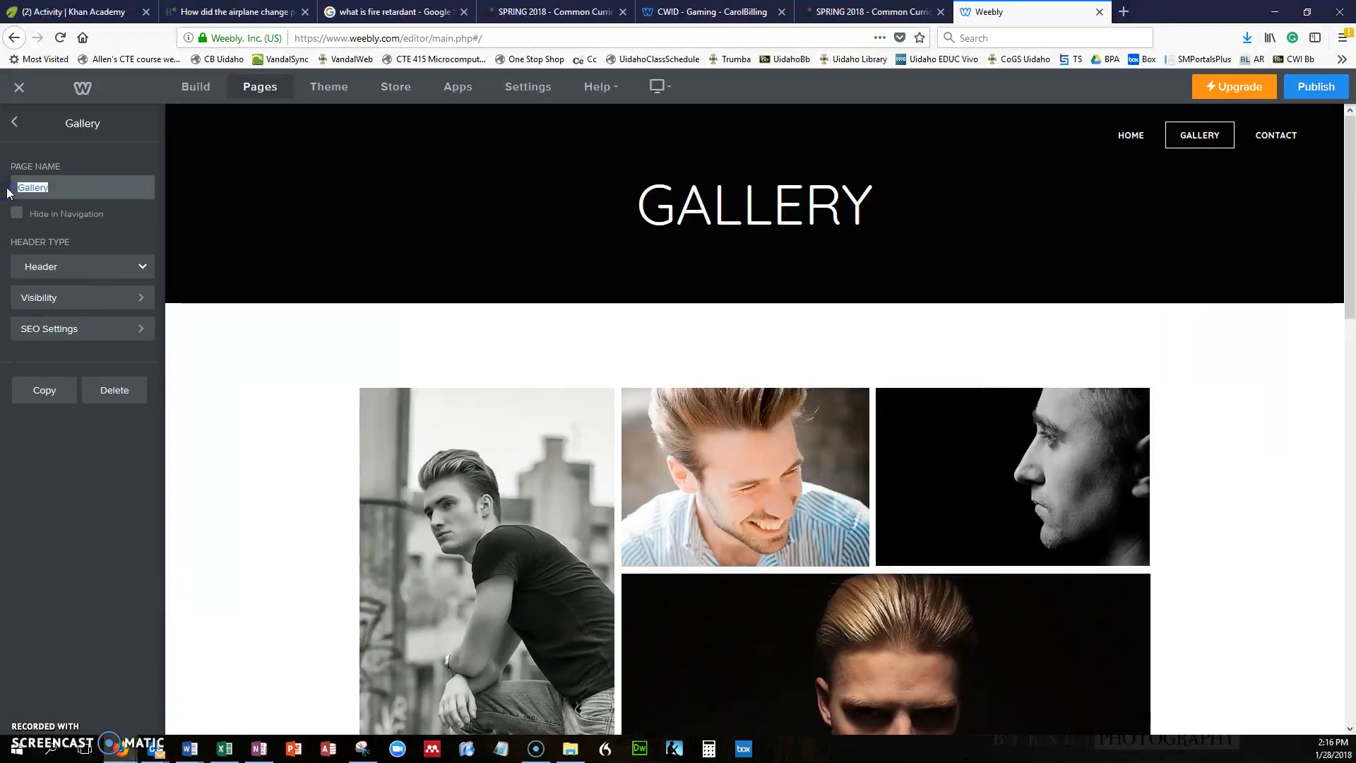
type("CTE 413")
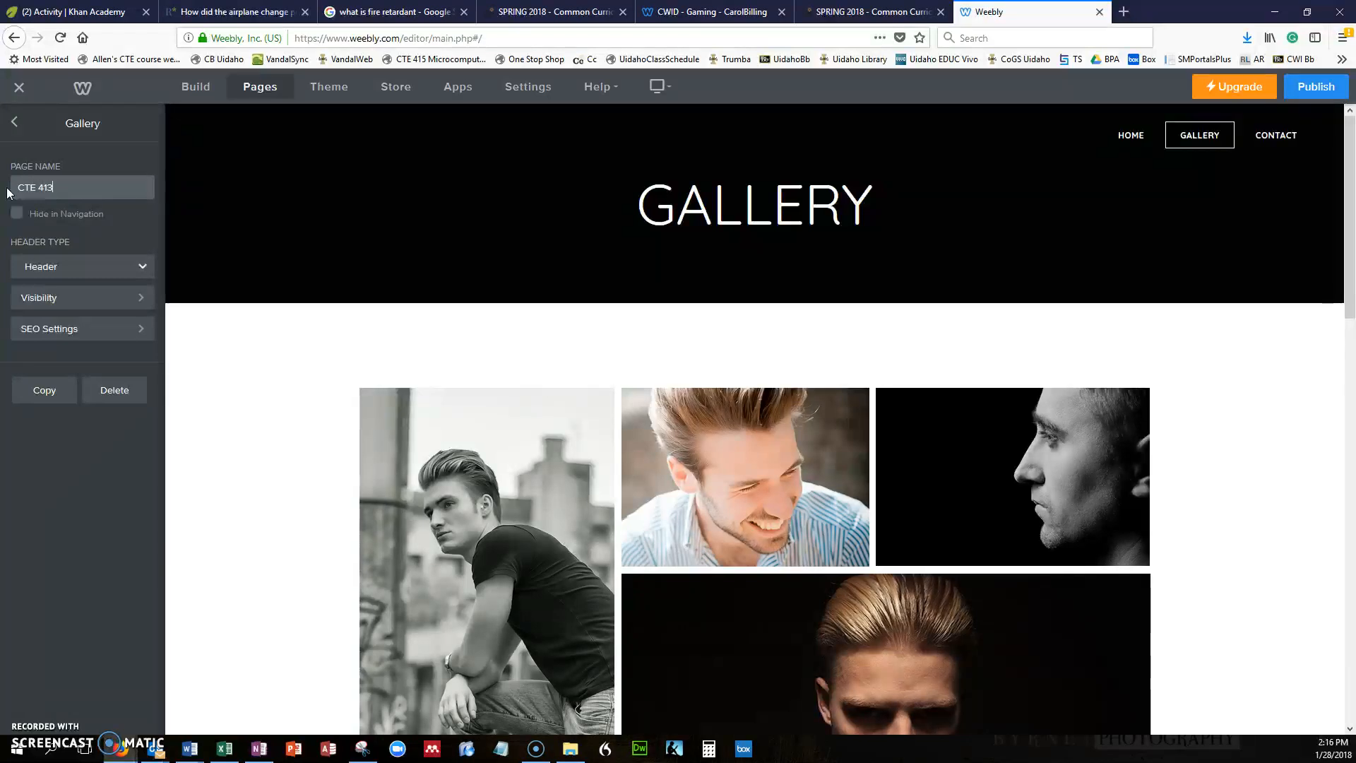
left_click(14, 122)
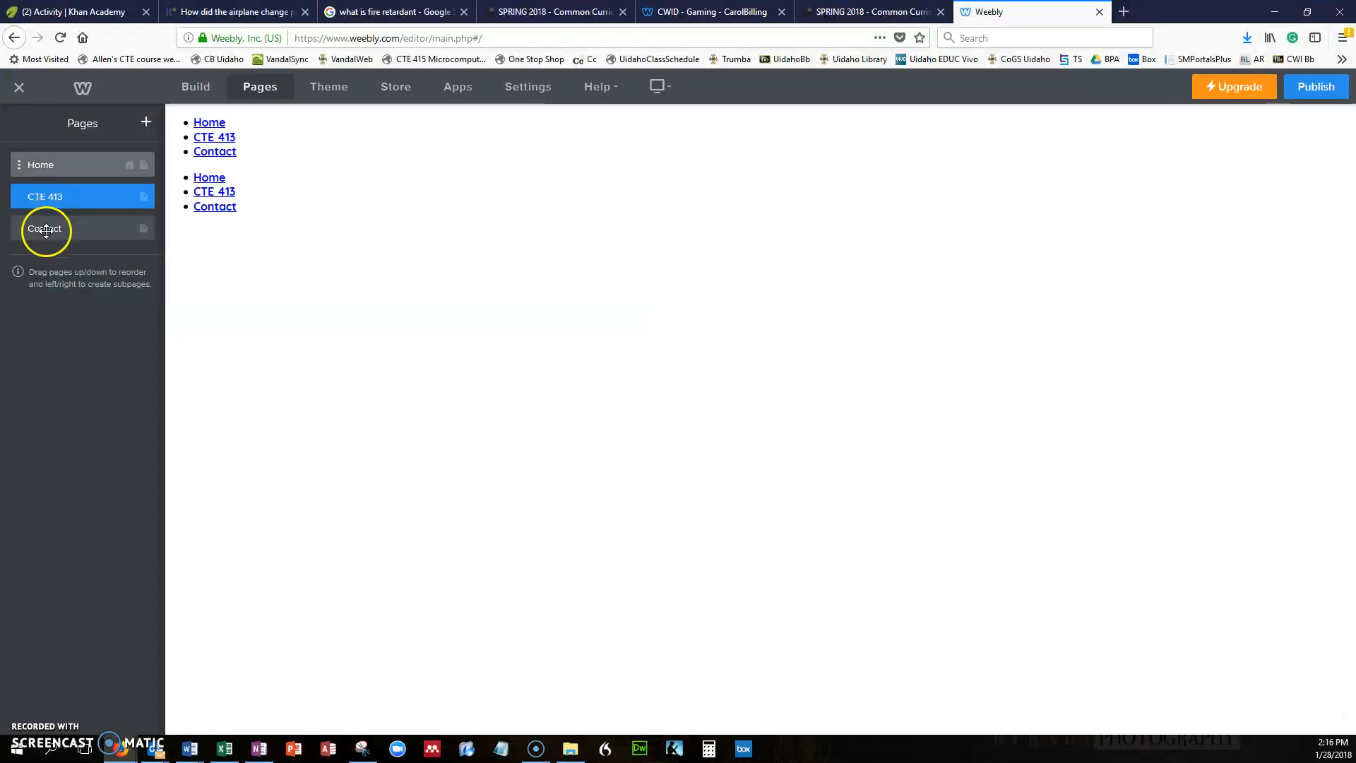
Rename the Contact page as CTE 464.
left_click(45, 231)
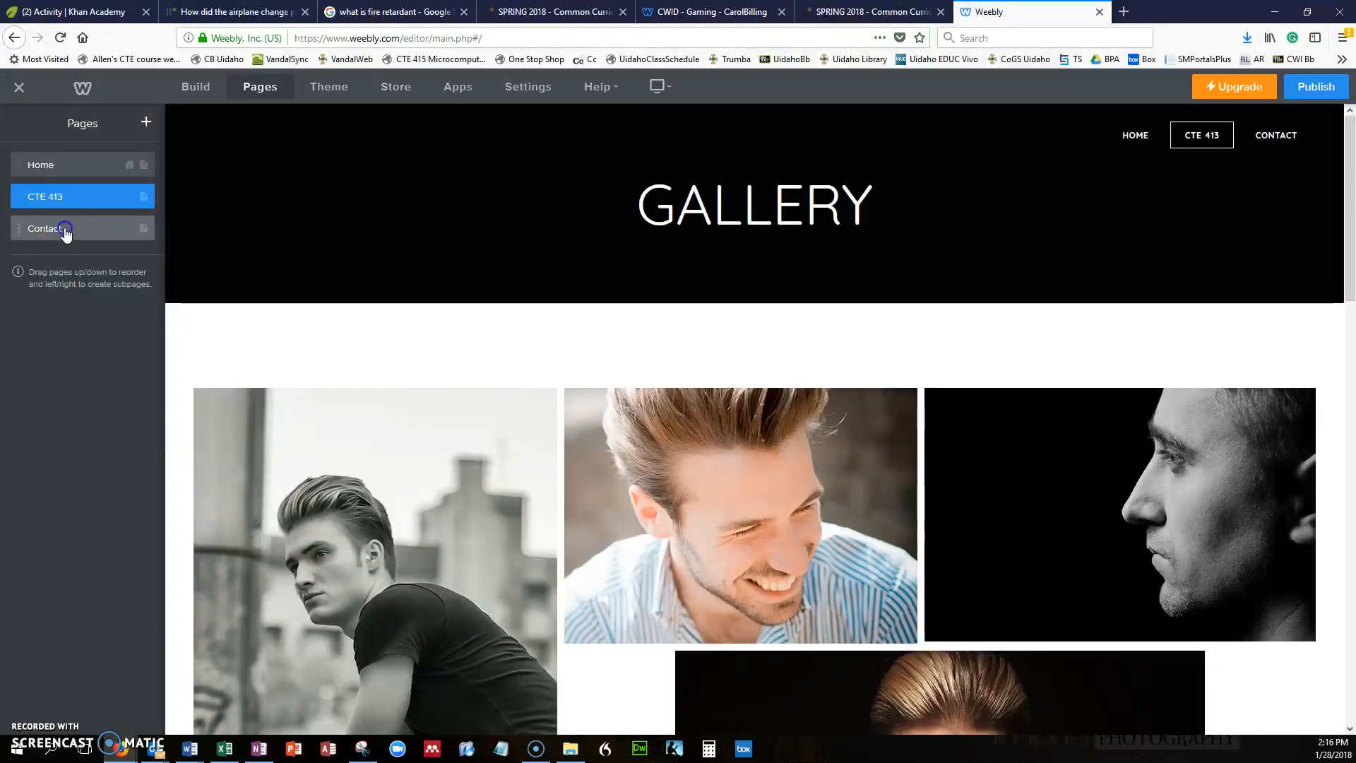
left_click(63, 228)
double_click(70, 189)
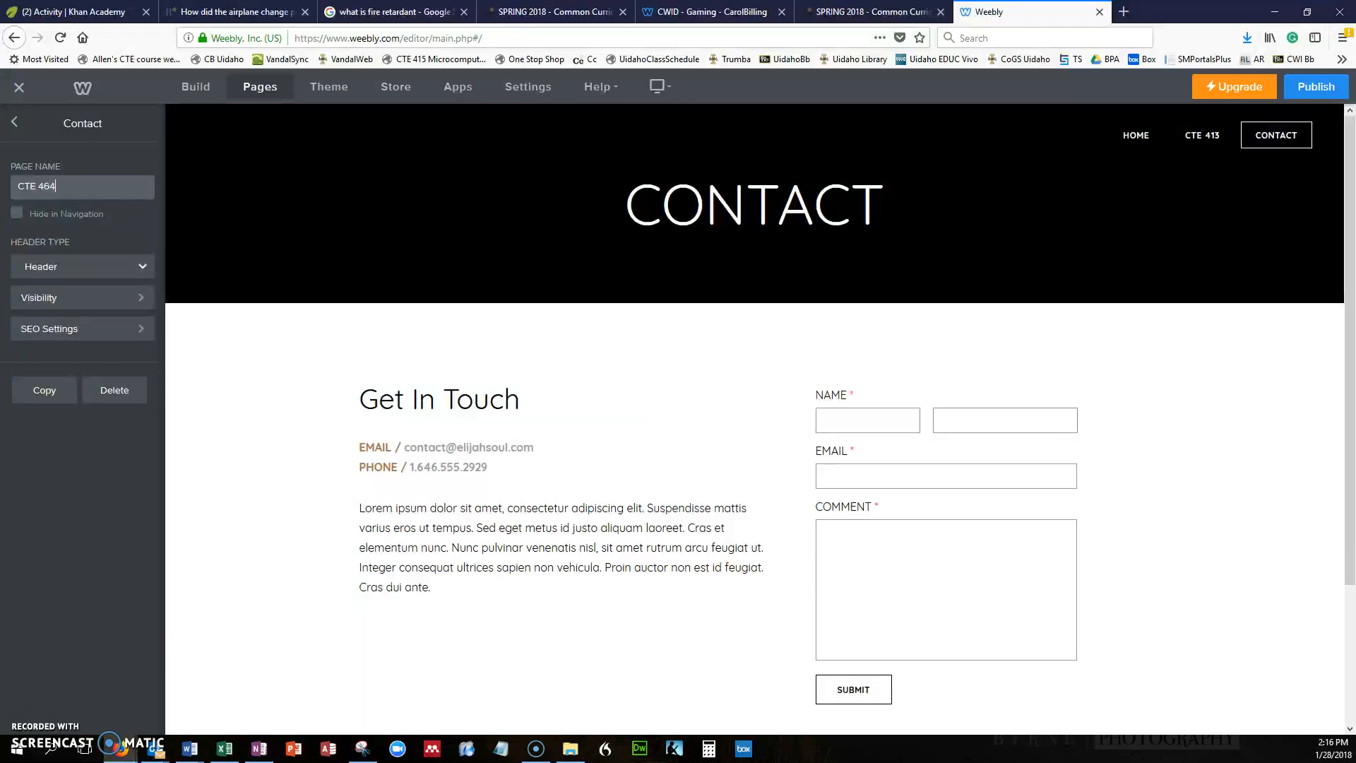
left_click(16, 122)
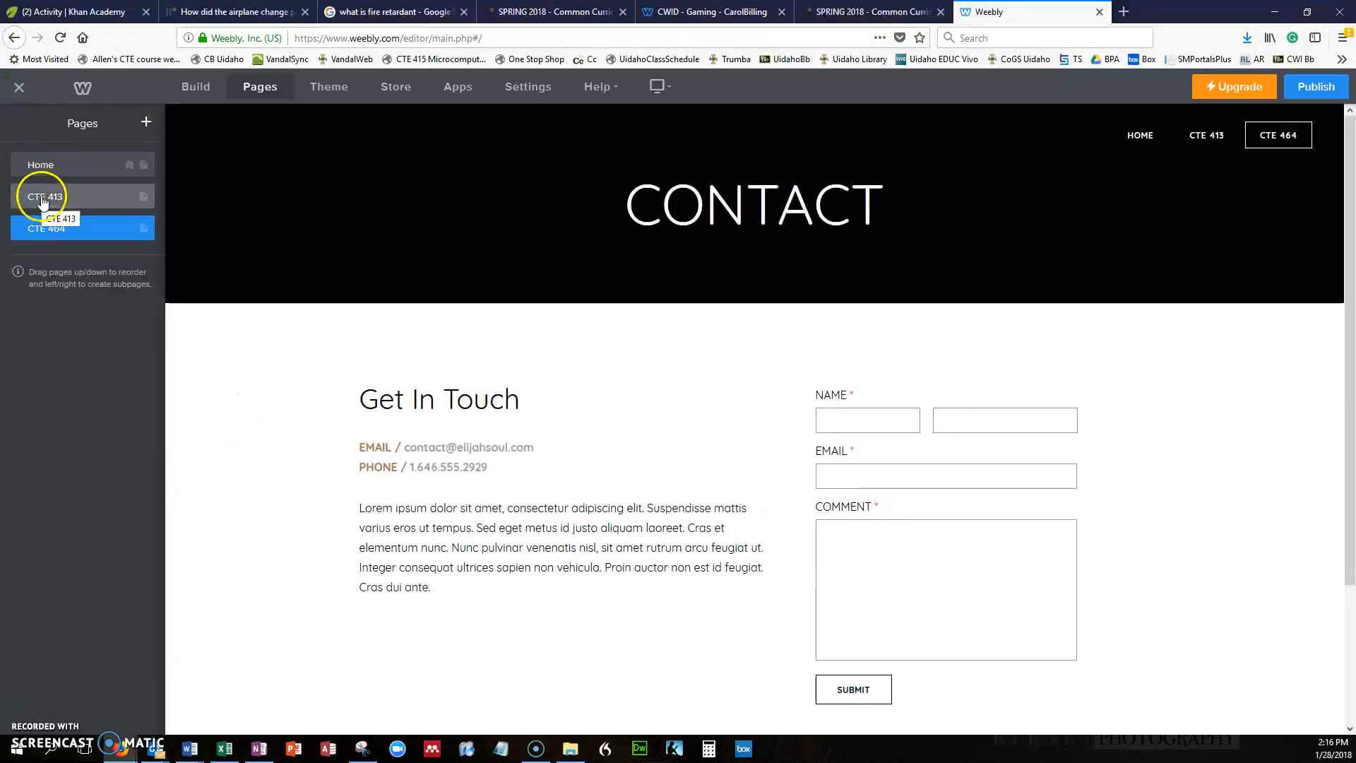
Nest the CTE 413 and CTE 464 pages as subpages under Home.
left_click_drag(44, 202, 54, 209)
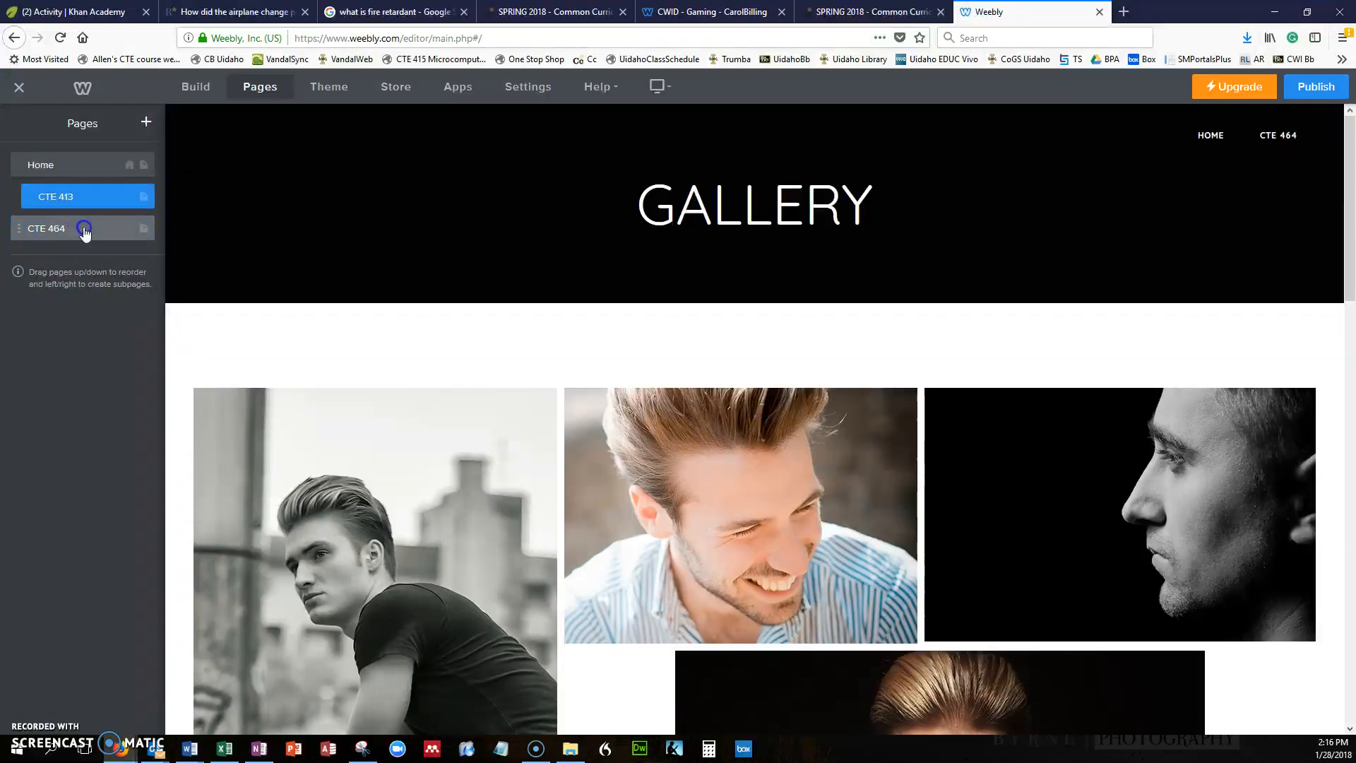
left_click(84, 228)
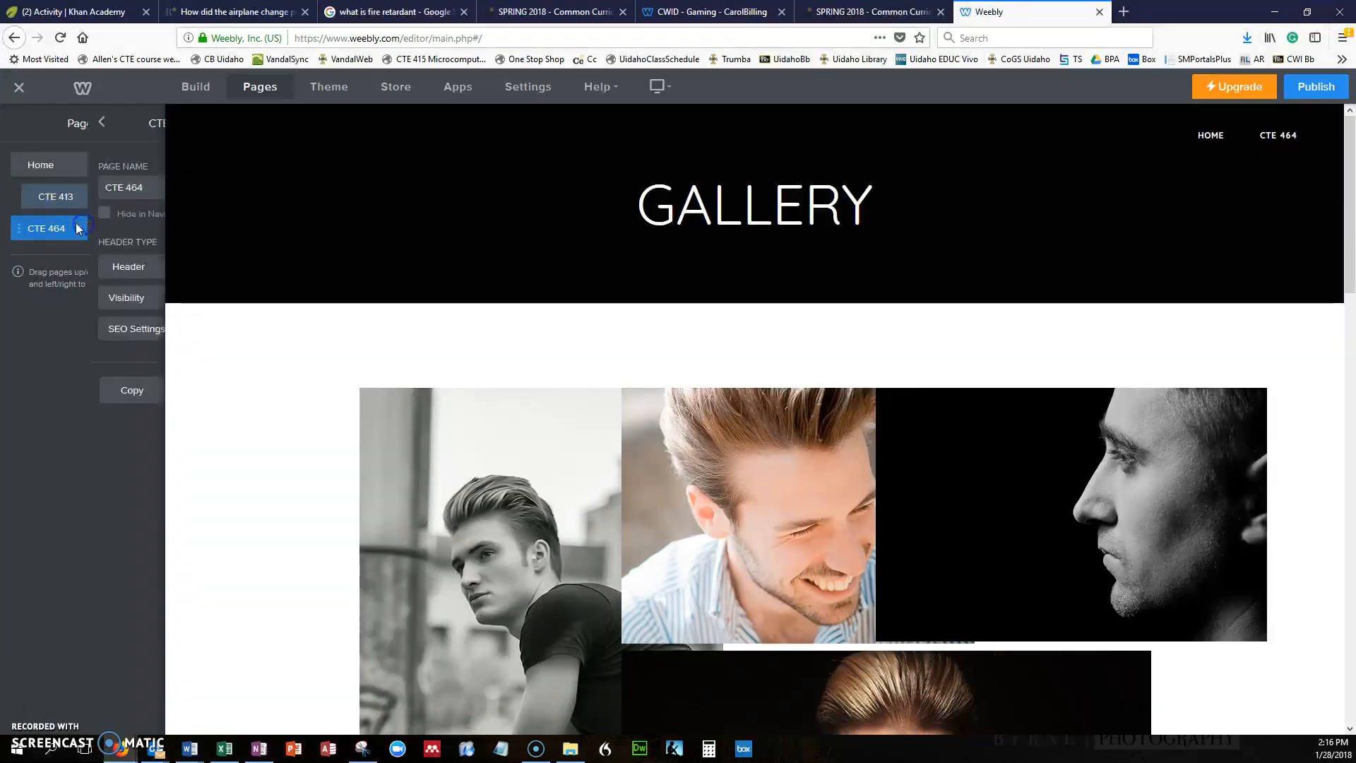
left_click(14, 125)
left_click_drag(37, 234, 84, 226)
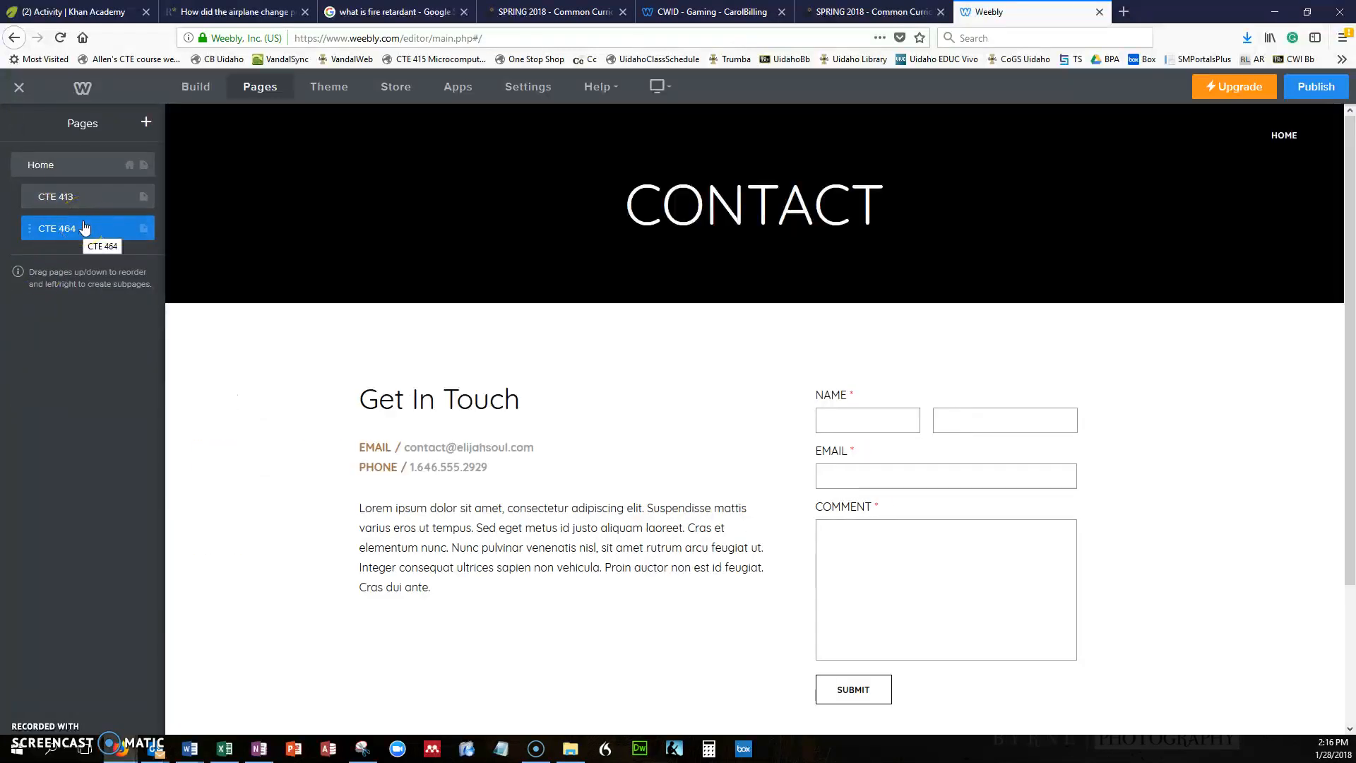
left_click(132, 231)
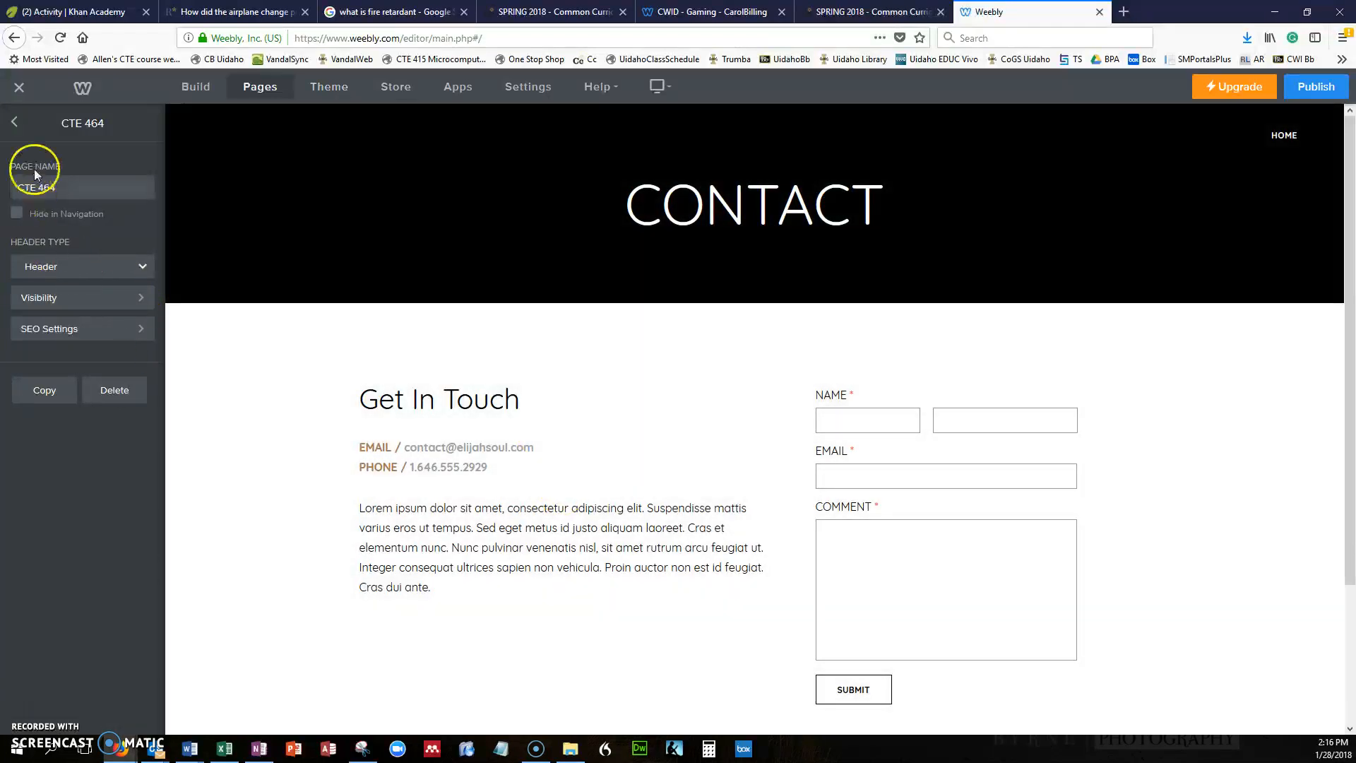
left_click(14, 122)
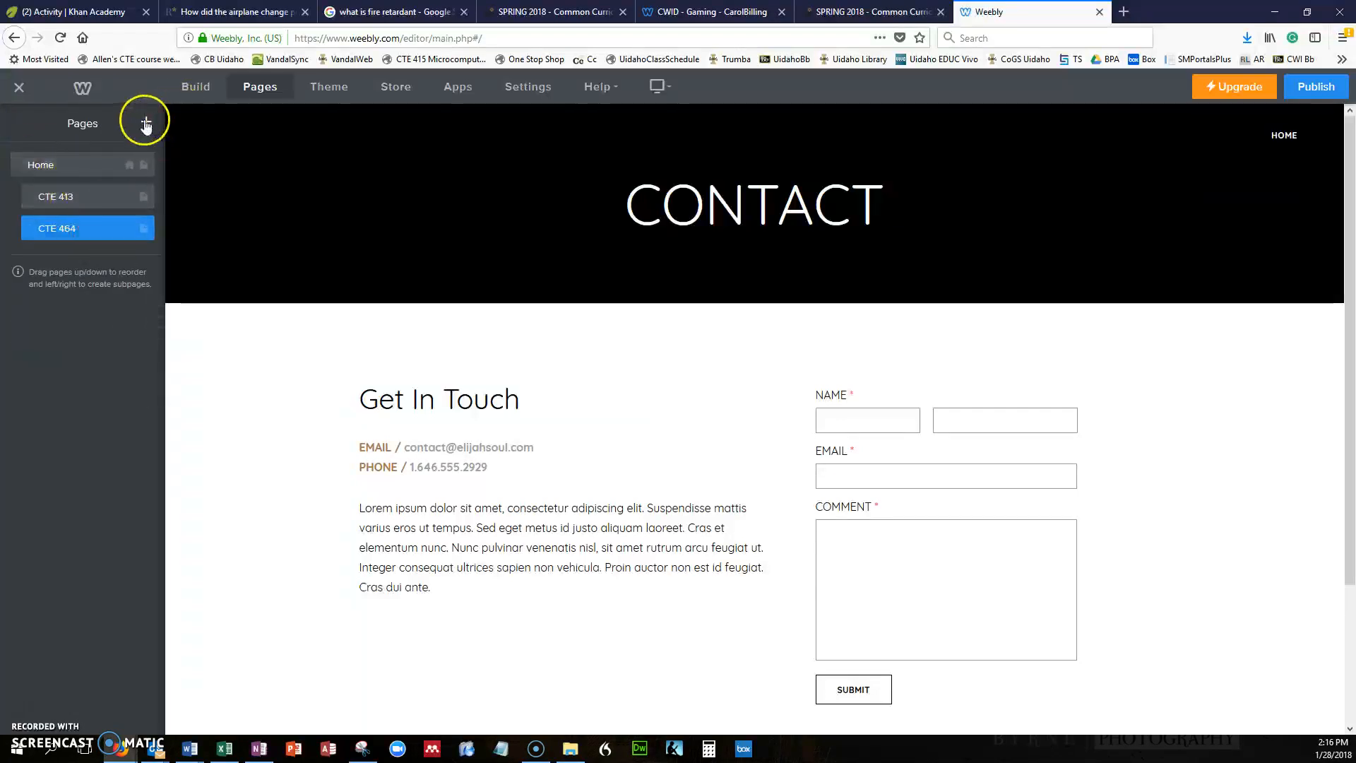
Add a standard page named "01 Lesson Plan" and nest it as a subpage of CTE 413.
left_click(146, 124)
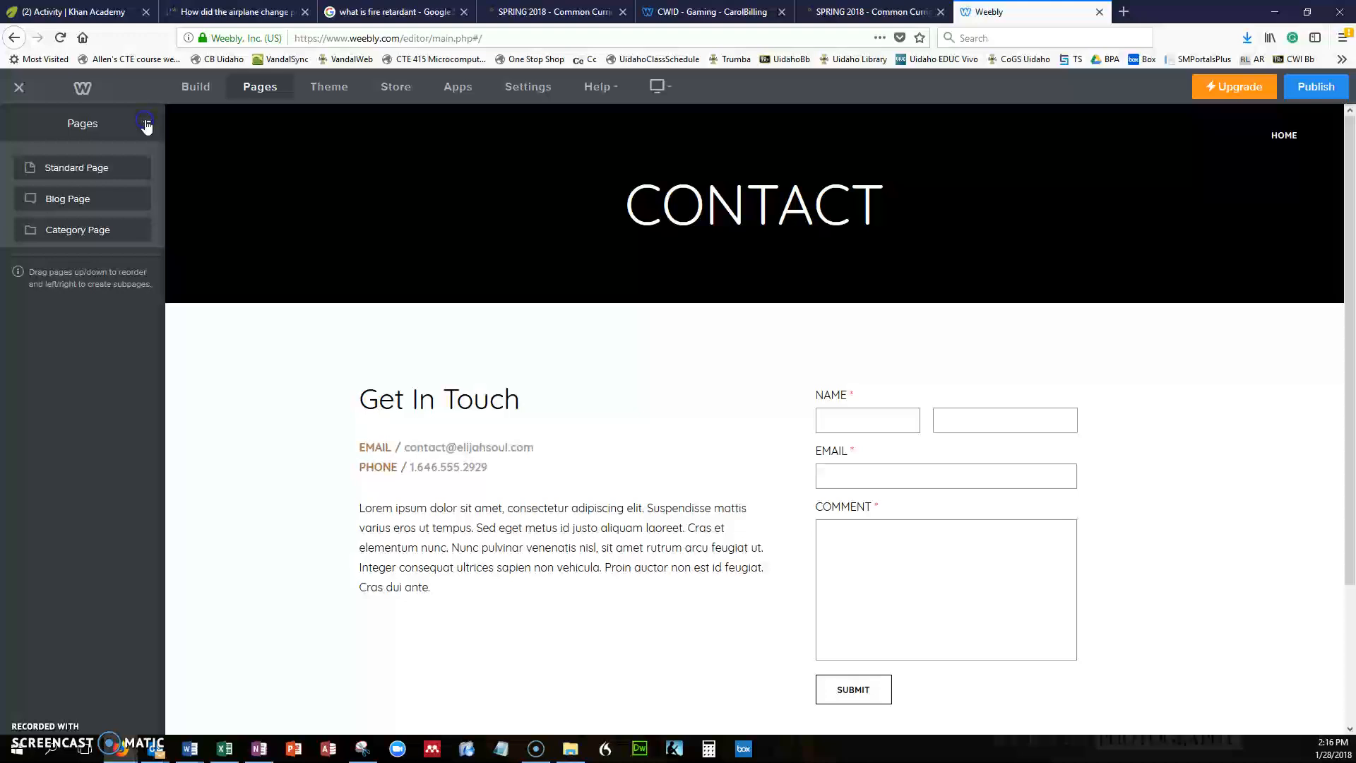
left_click(95, 173)
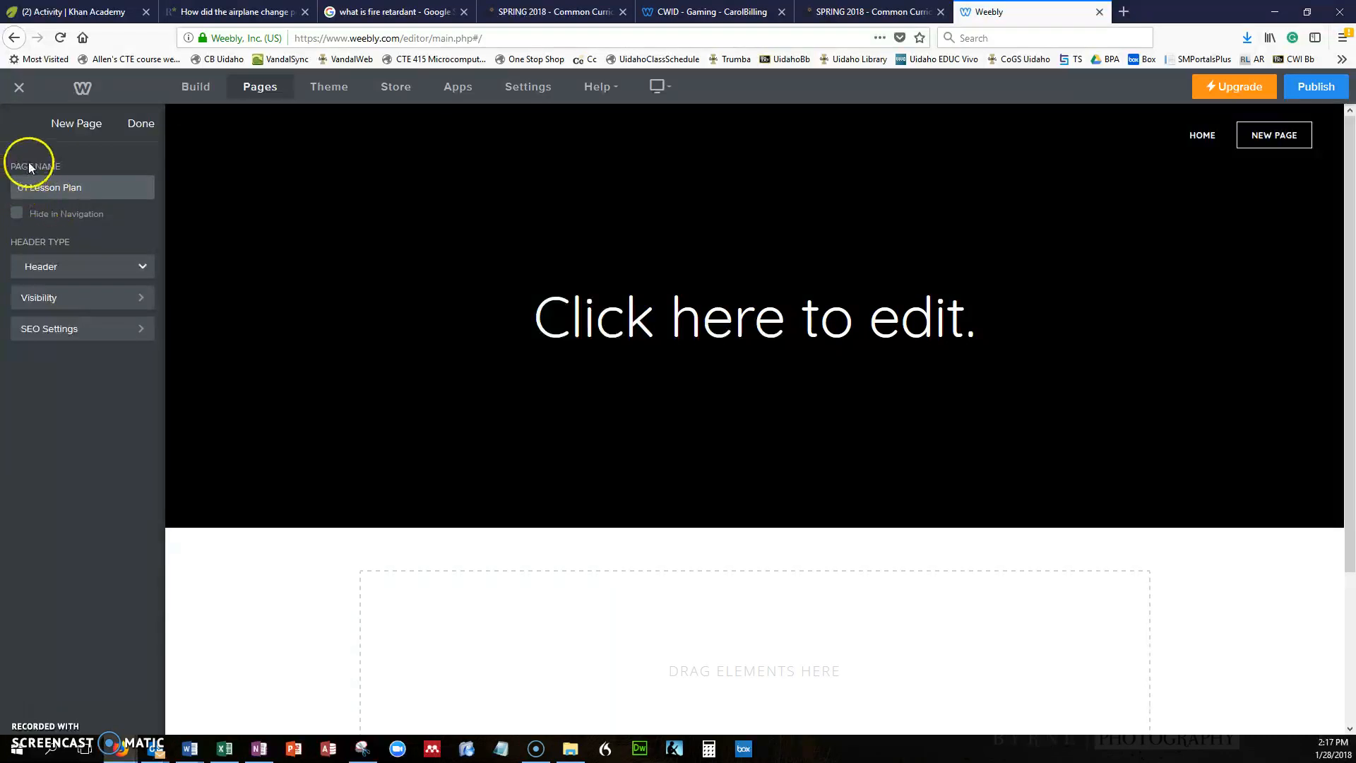
left_click(135, 125)
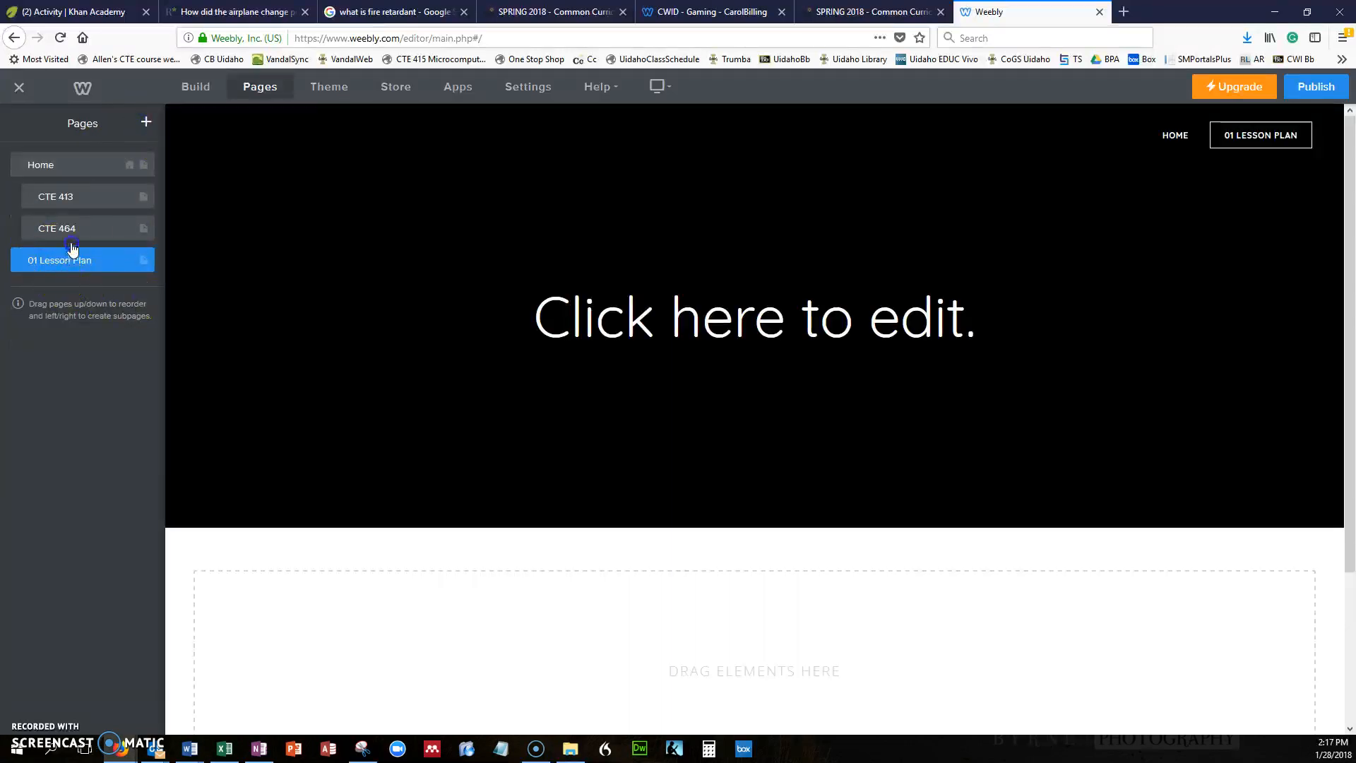
left_click_drag(53, 258, 79, 236)
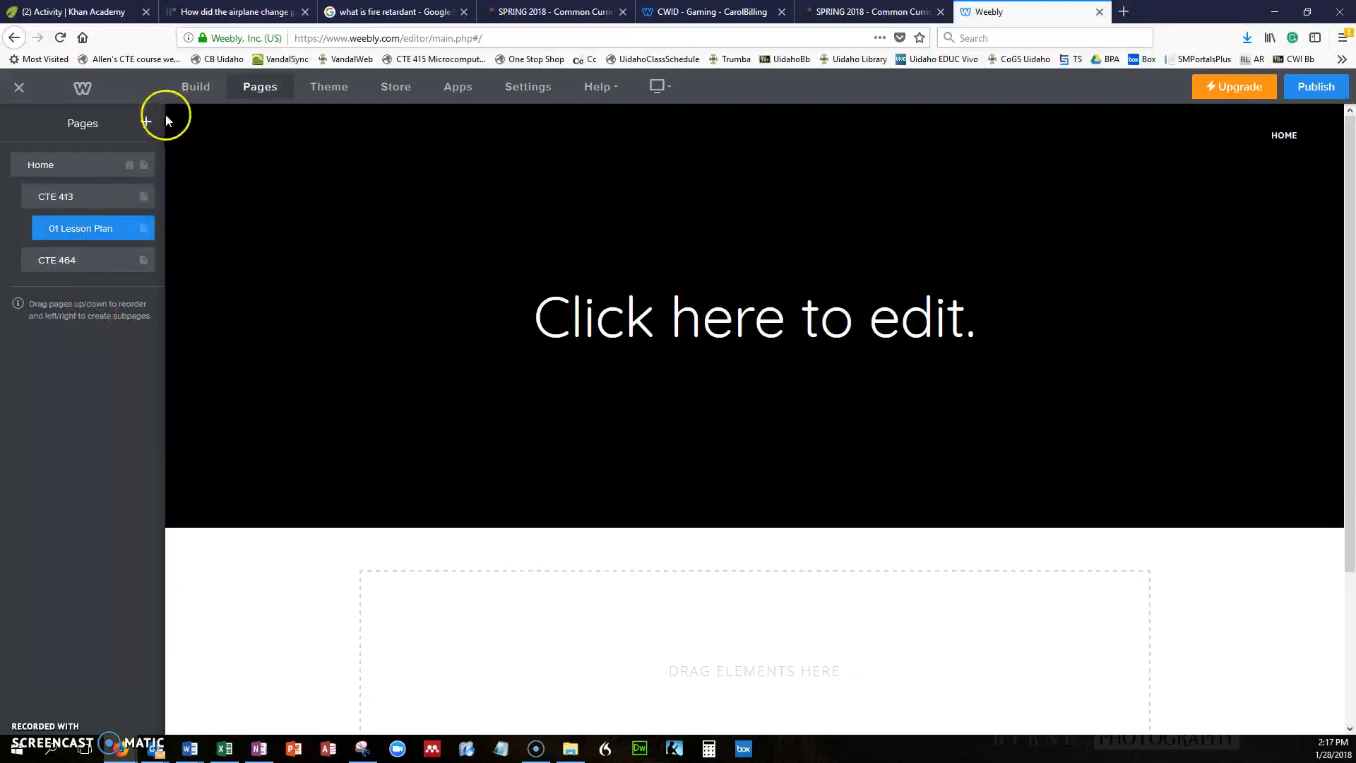
Add a standard page named "02 Lesson Plan" and place it under CTE 413, below the first lesson plan.
left_click(148, 123)
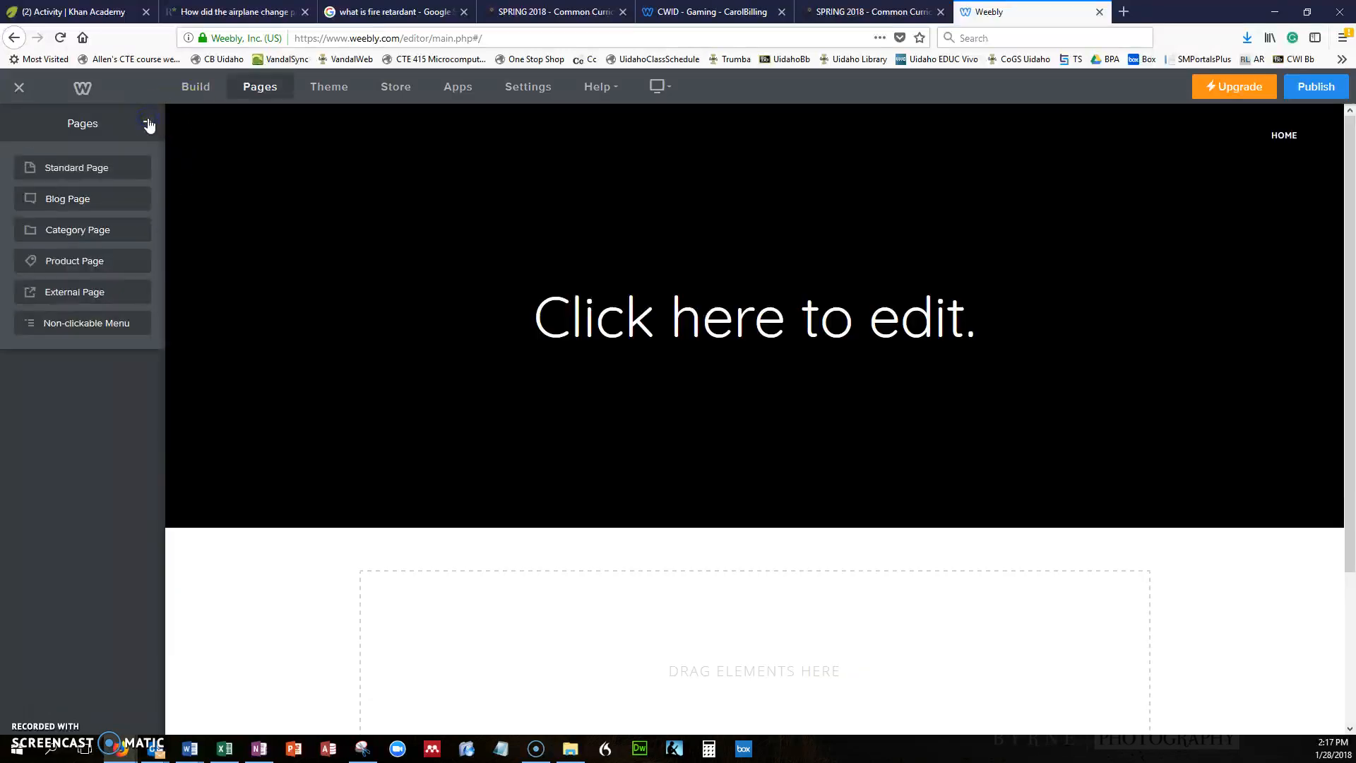
left_click(67, 168)
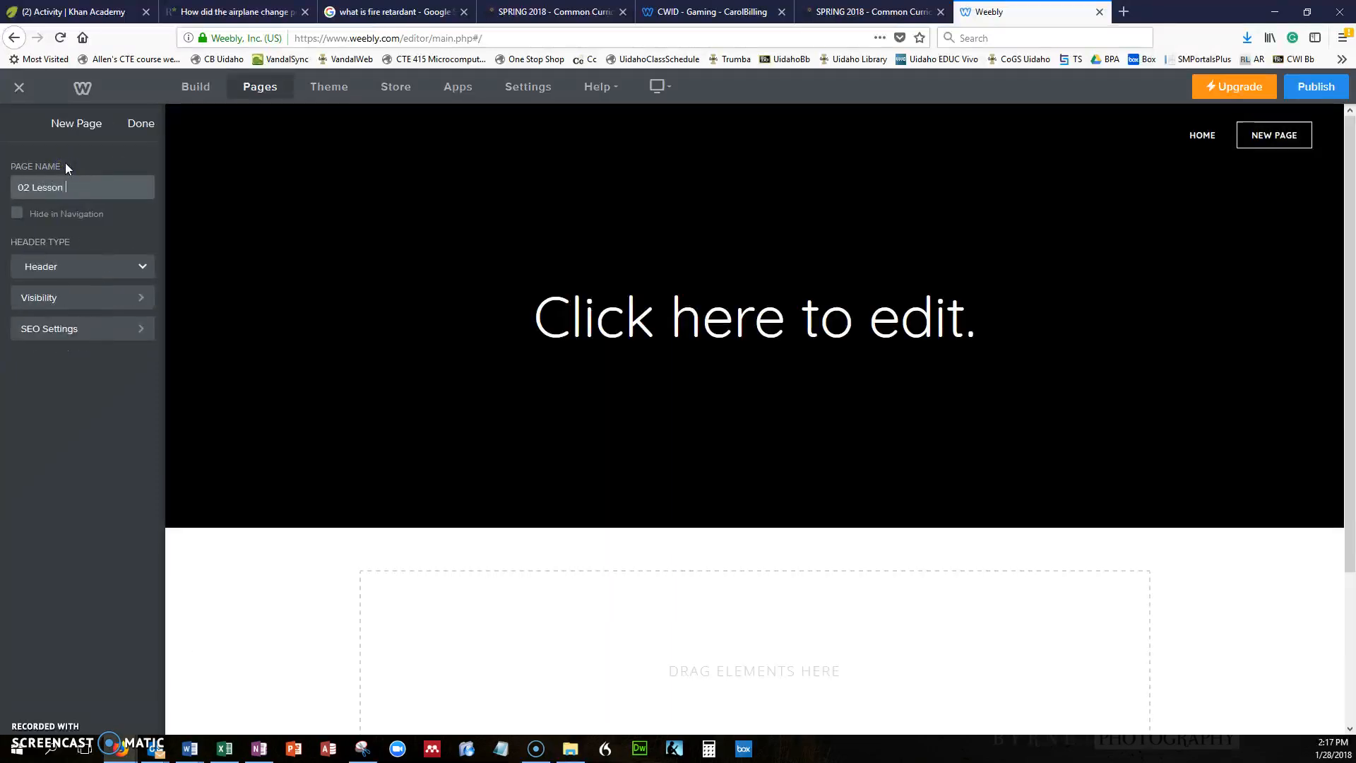
left_click(134, 123)
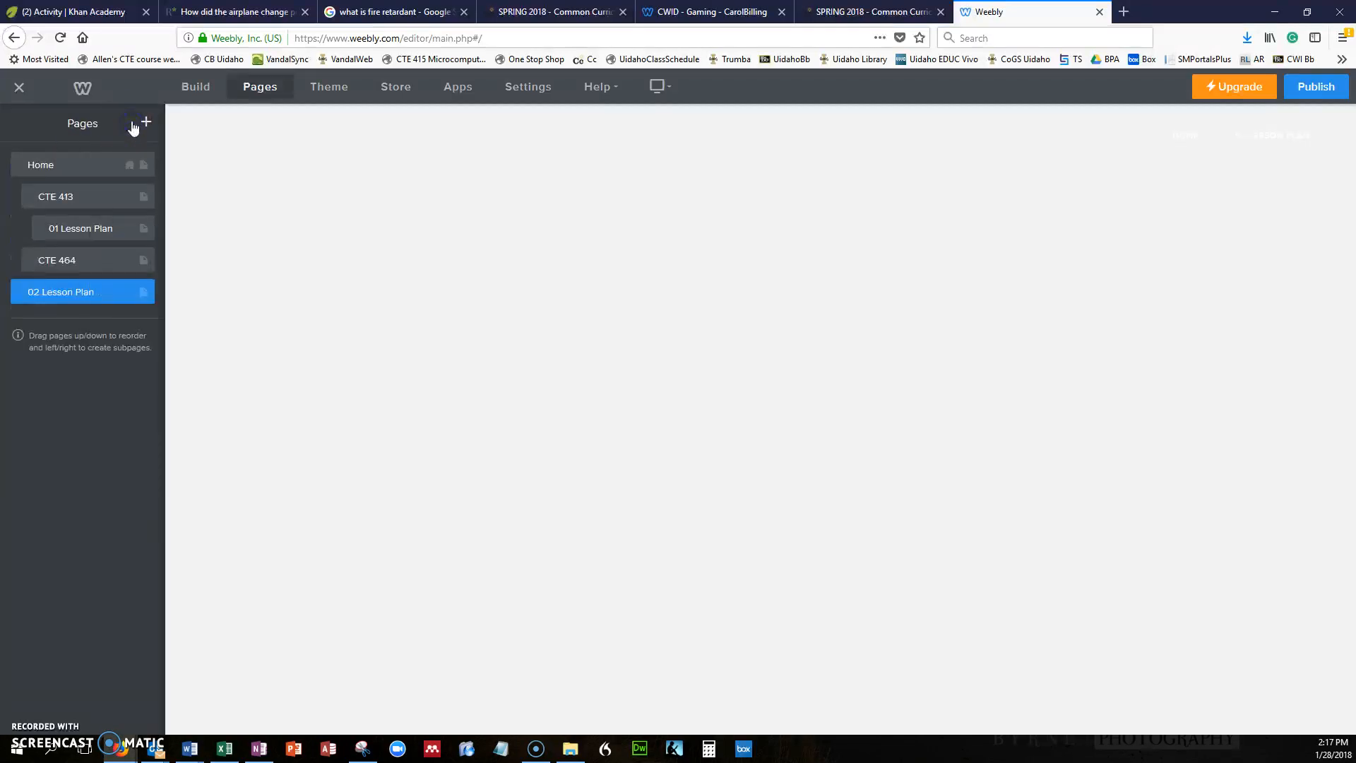
left_click_drag(62, 291, 99, 260)
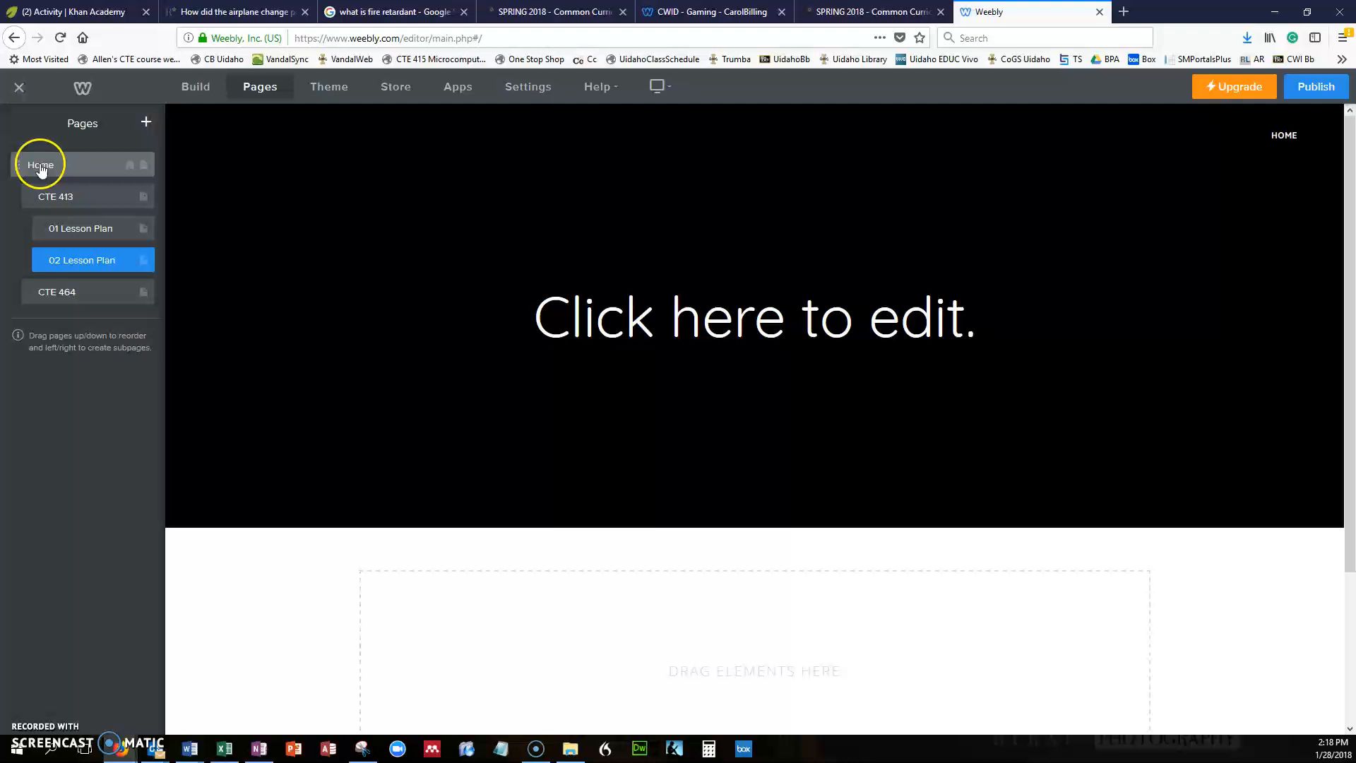
Go back to building the Home page and publish the website on the prefilled Weebly.com subdomain.
left_click(41, 167)
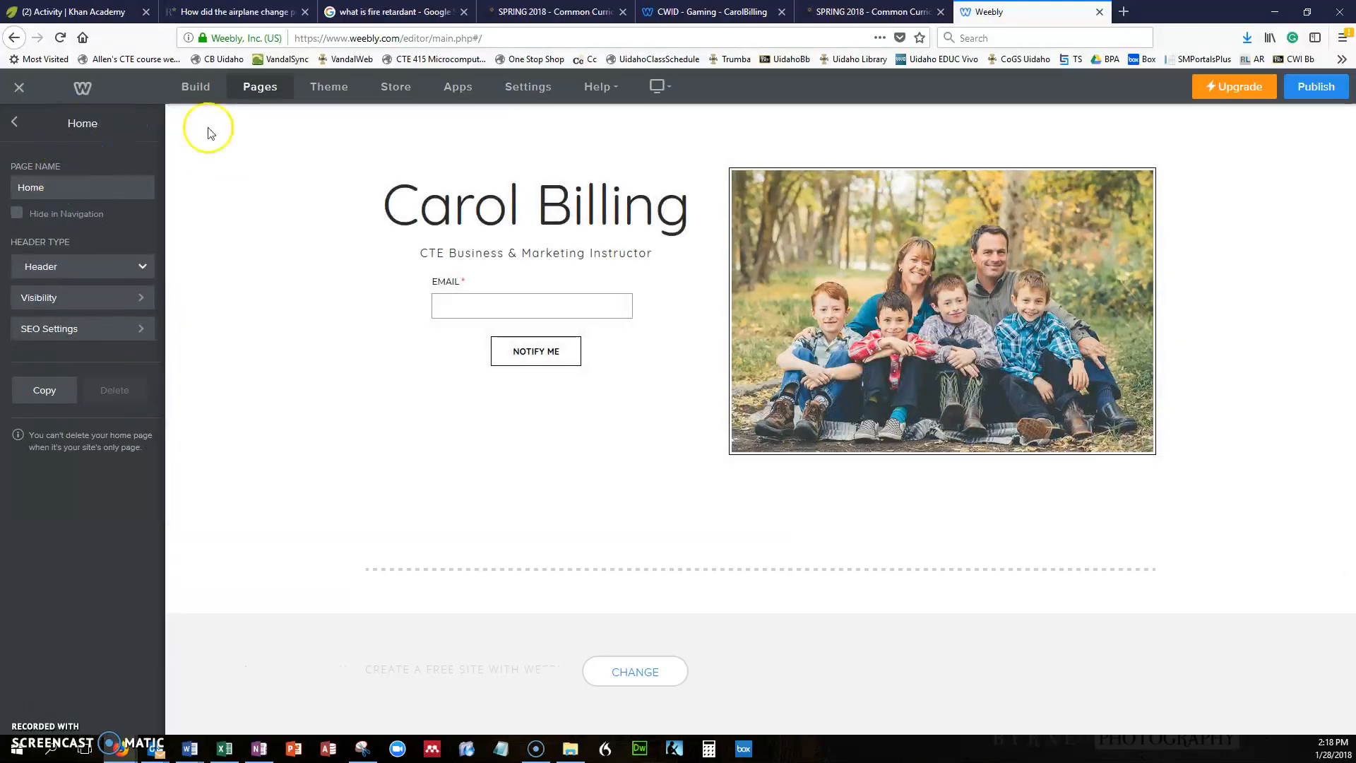
left_click(195, 86)
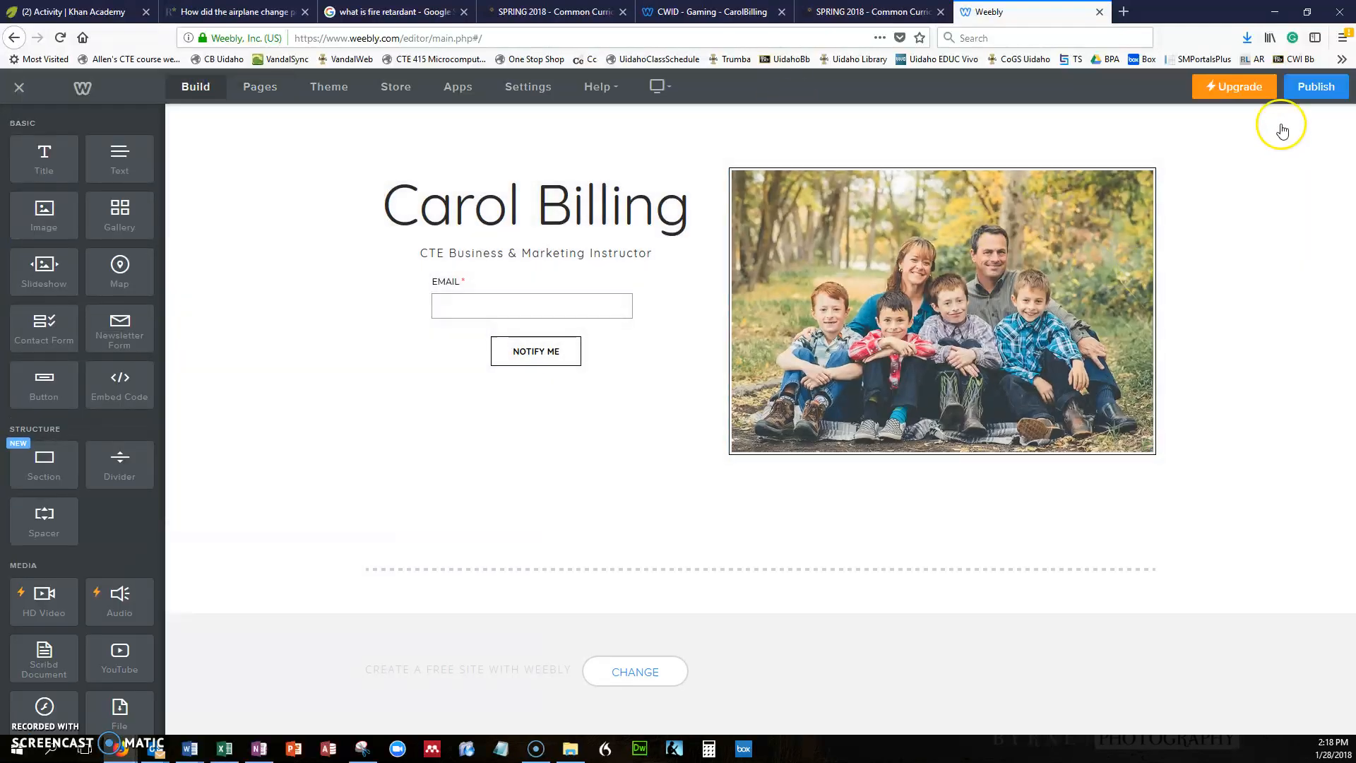
left_click(1315, 86)
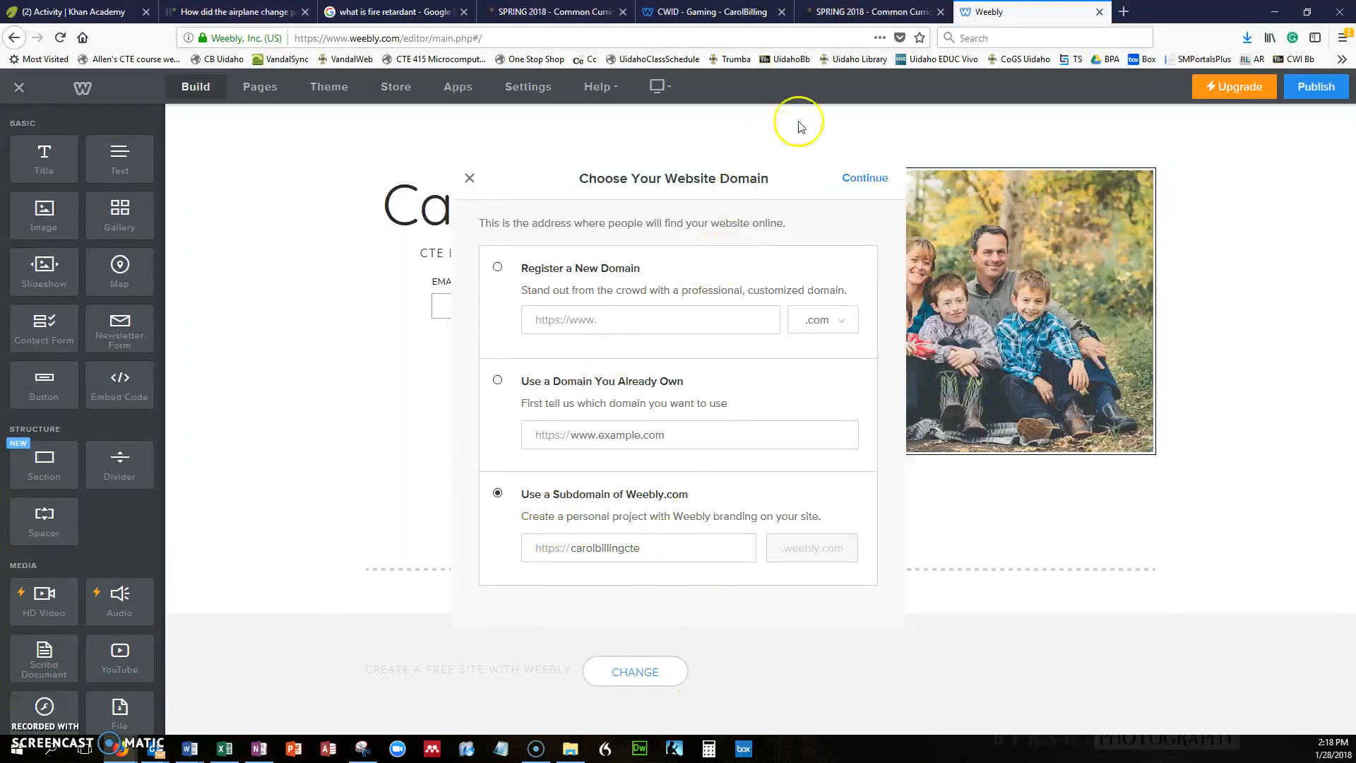
left_click(865, 179)
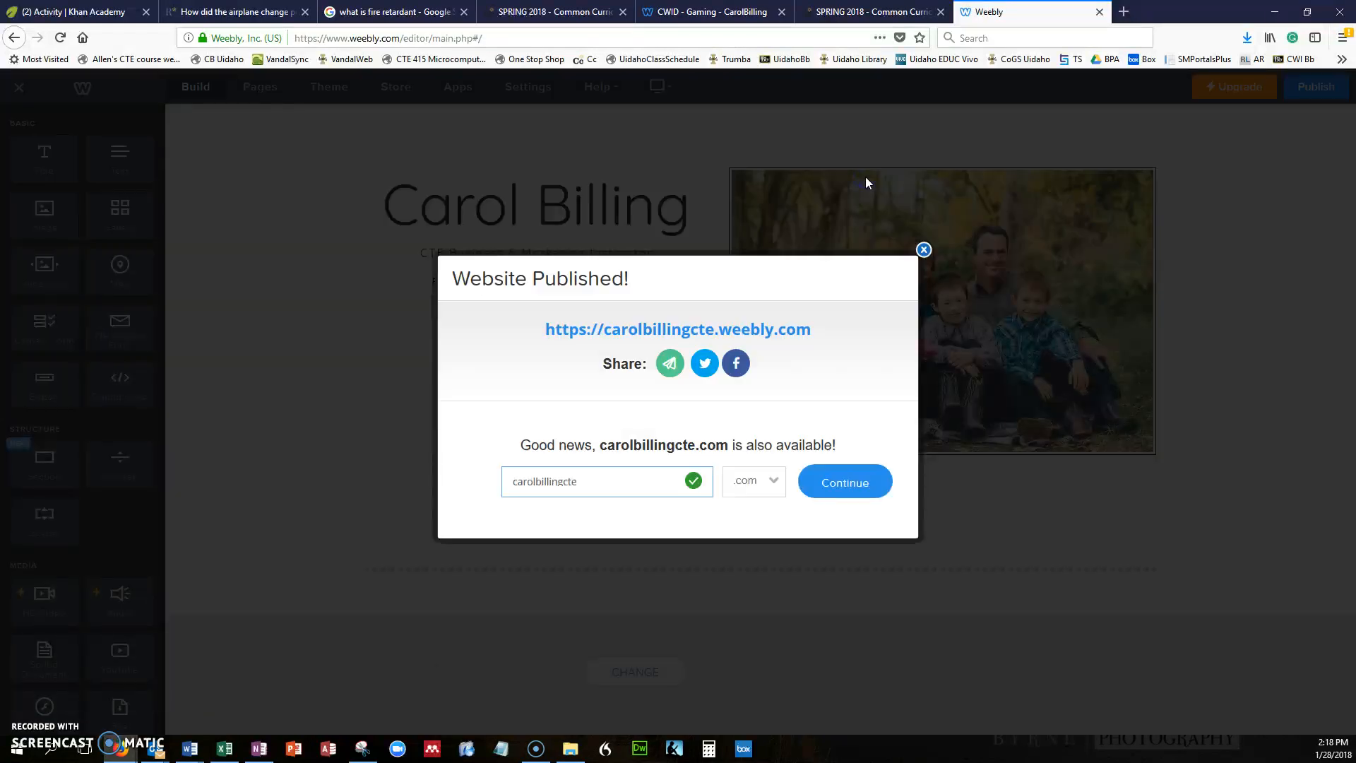
View the published website, and examine the CWID - Gaming and EDUC course submenus on the existing class site for comparison.
left_click(778, 329)
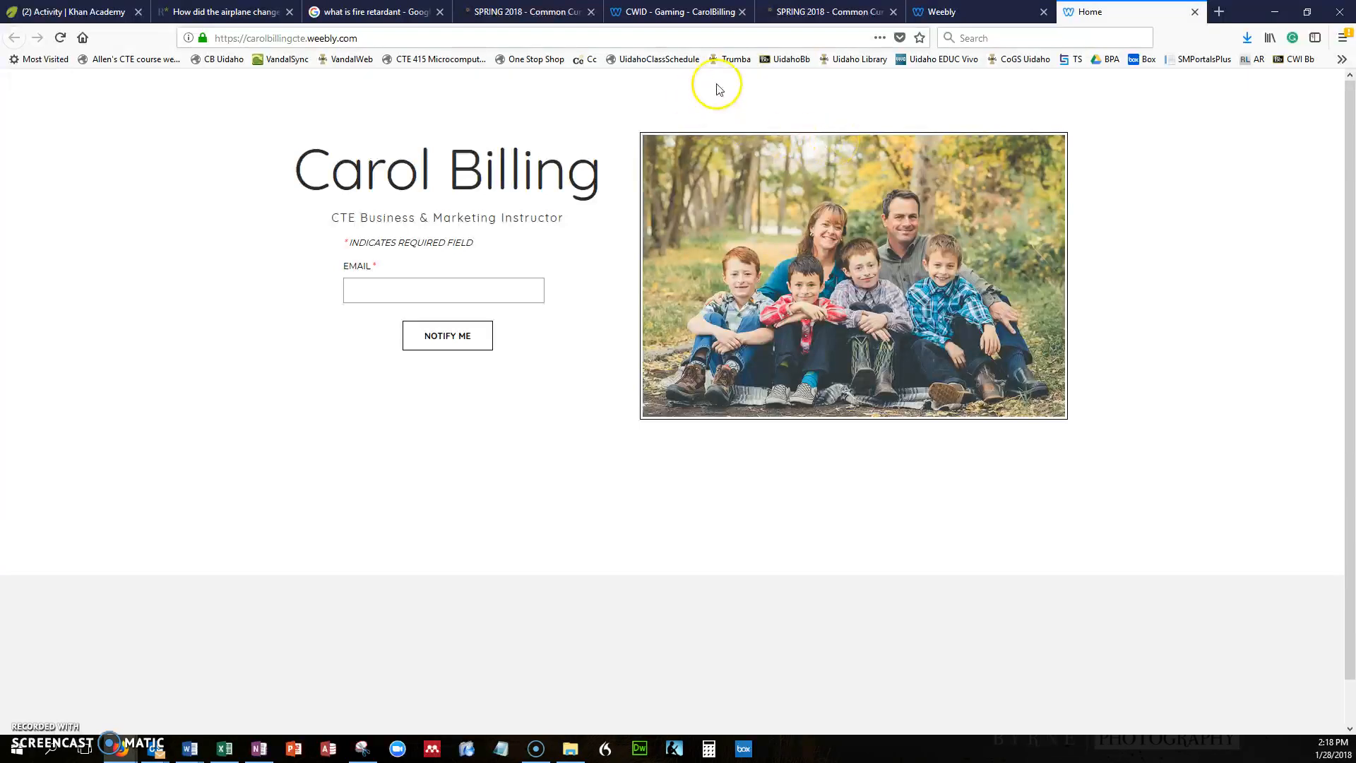
left_click(667, 12)
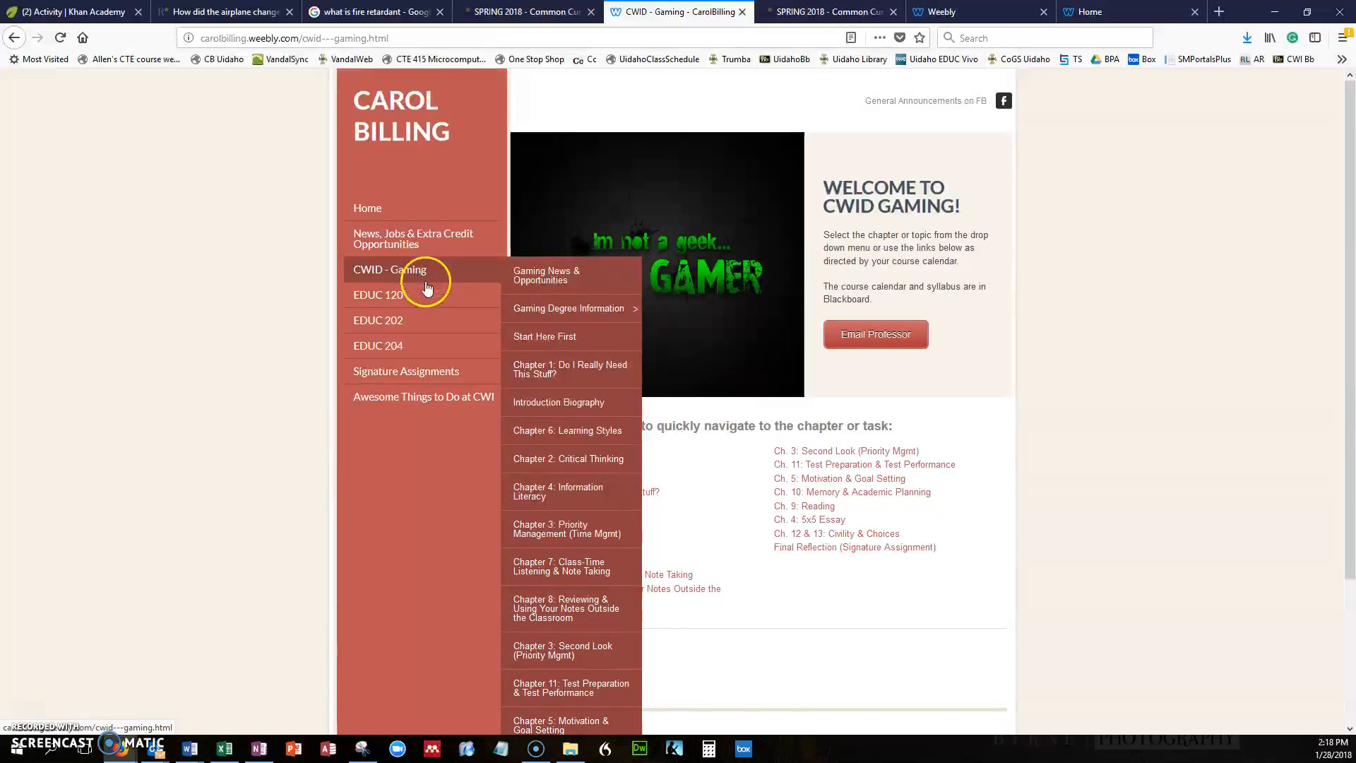
mouse_move(431, 302)
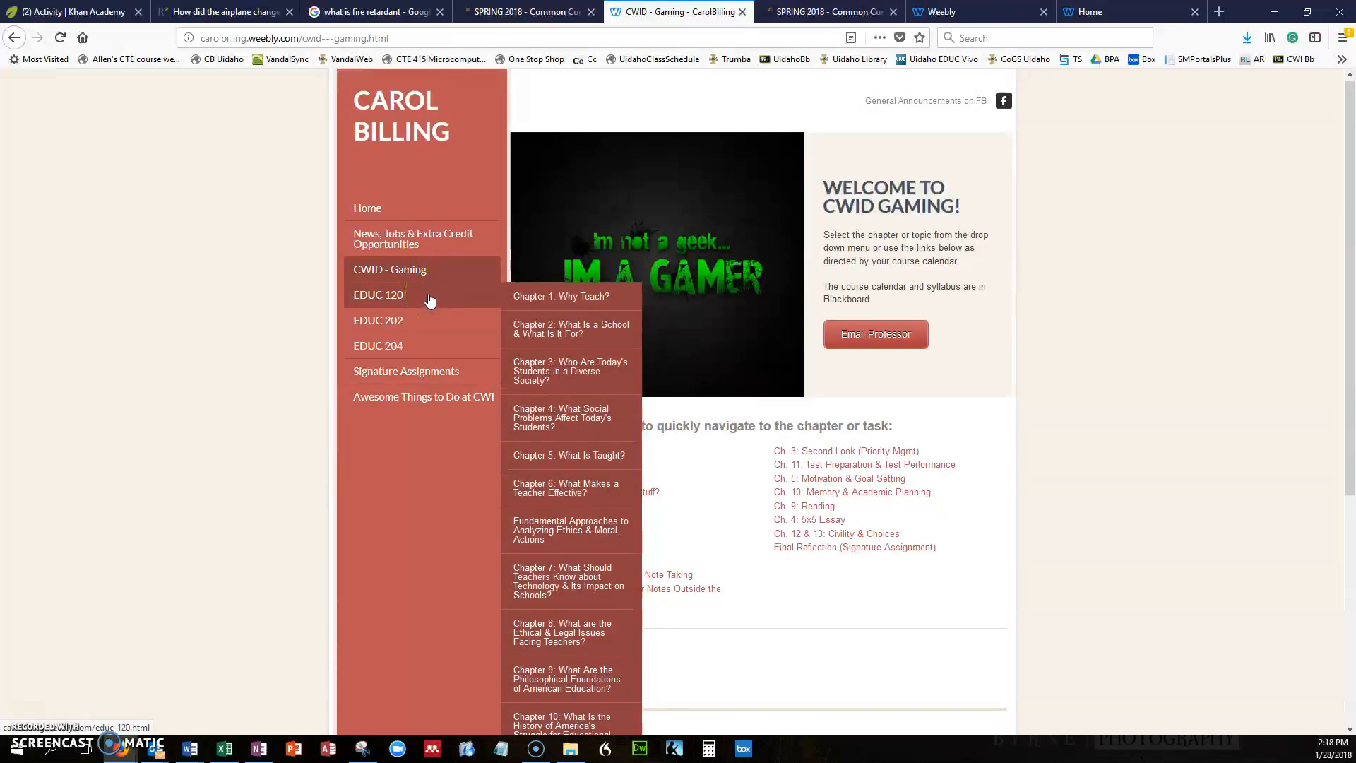
mouse_move(439, 329)
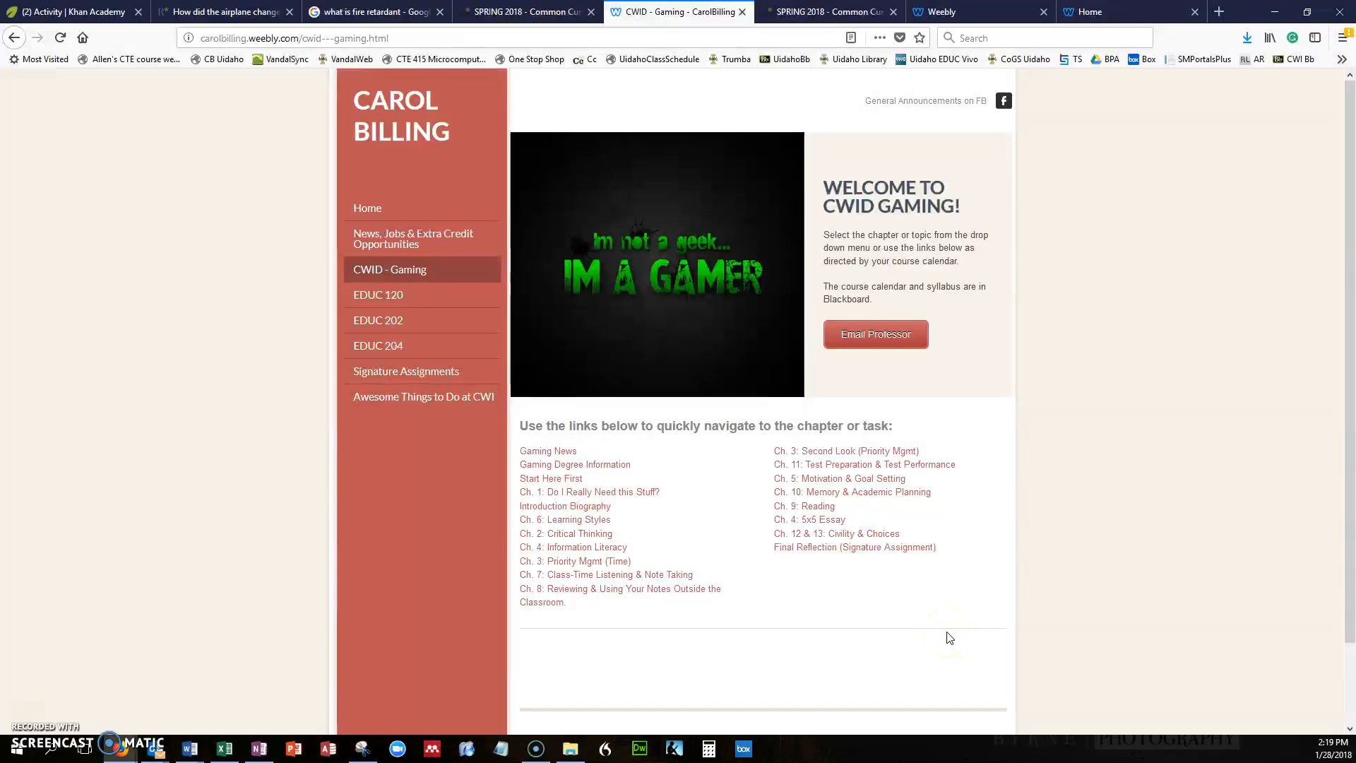
mouse_move(422, 273)
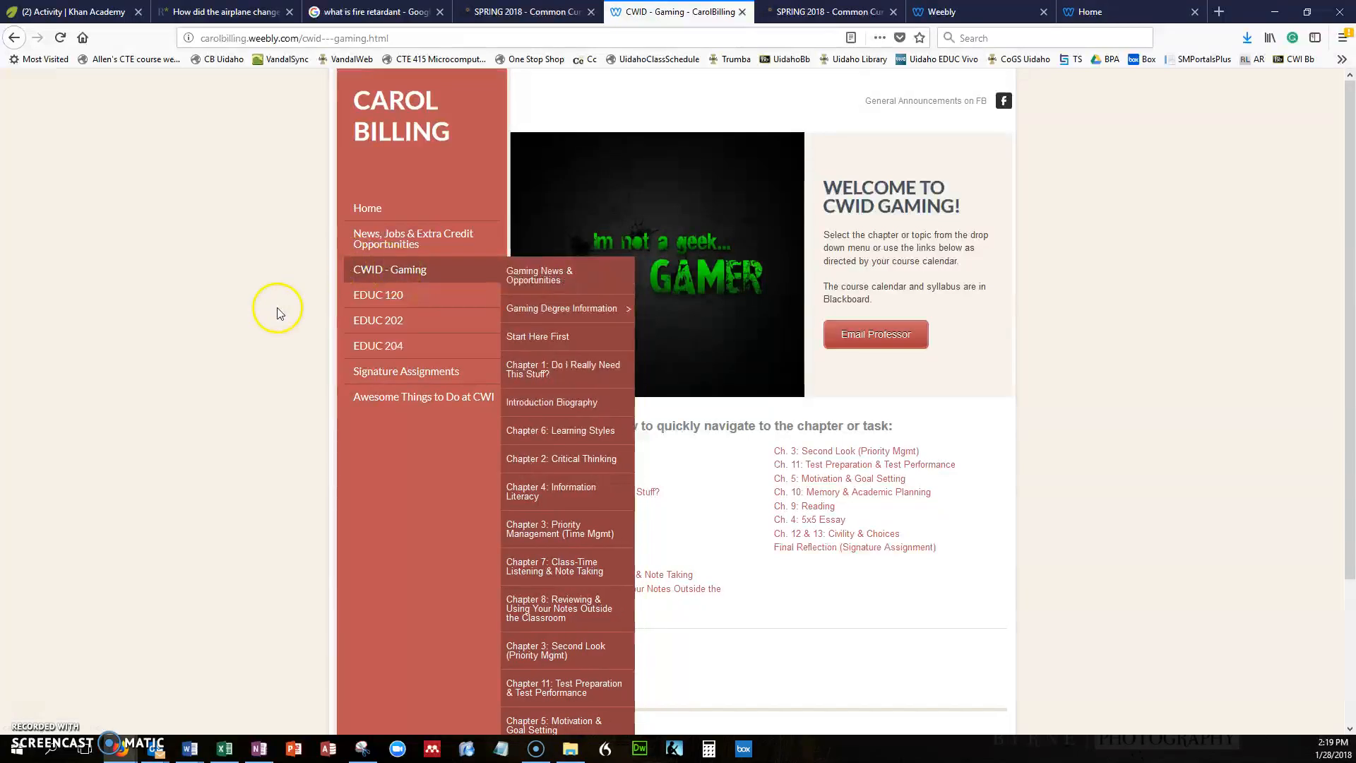
Return to the Weebly editor and dismiss the publishing confirmation.
left_click(1110, 22)
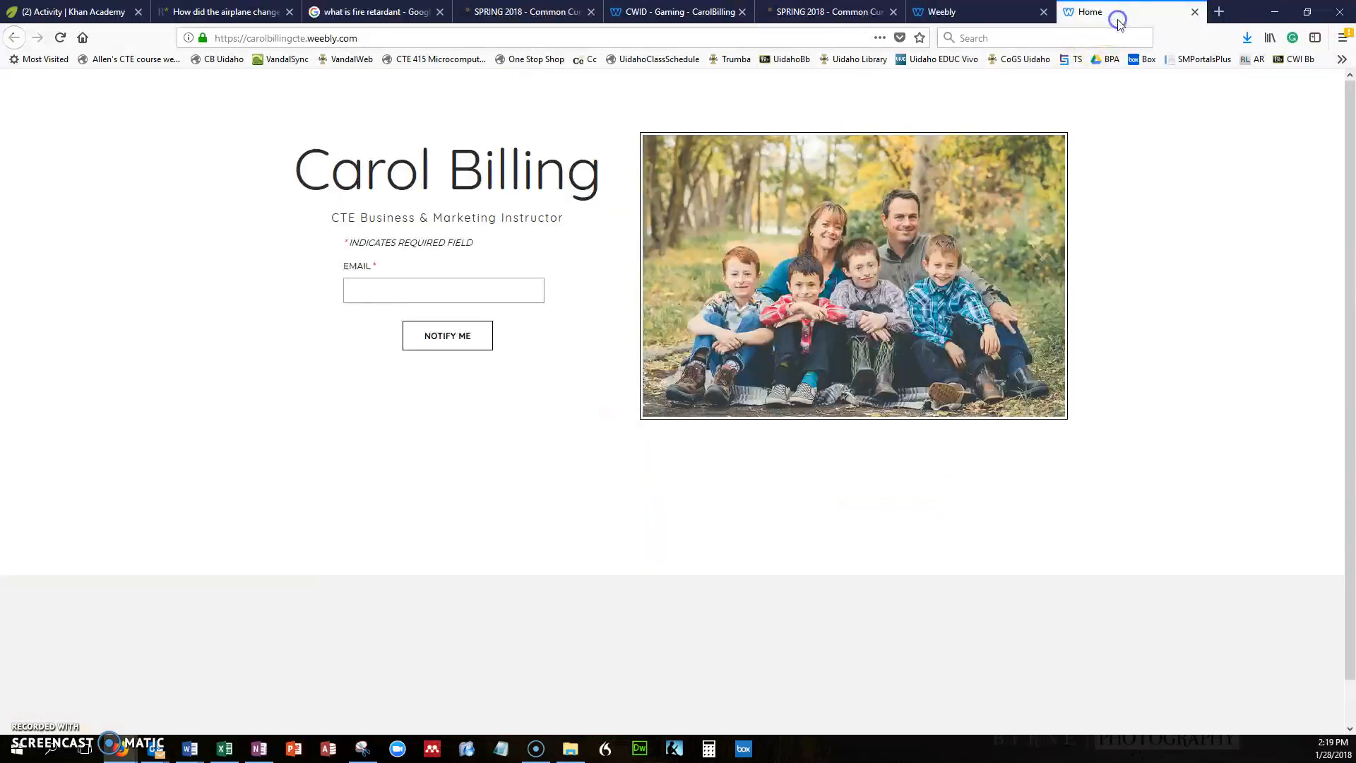
left_click(947, 15)
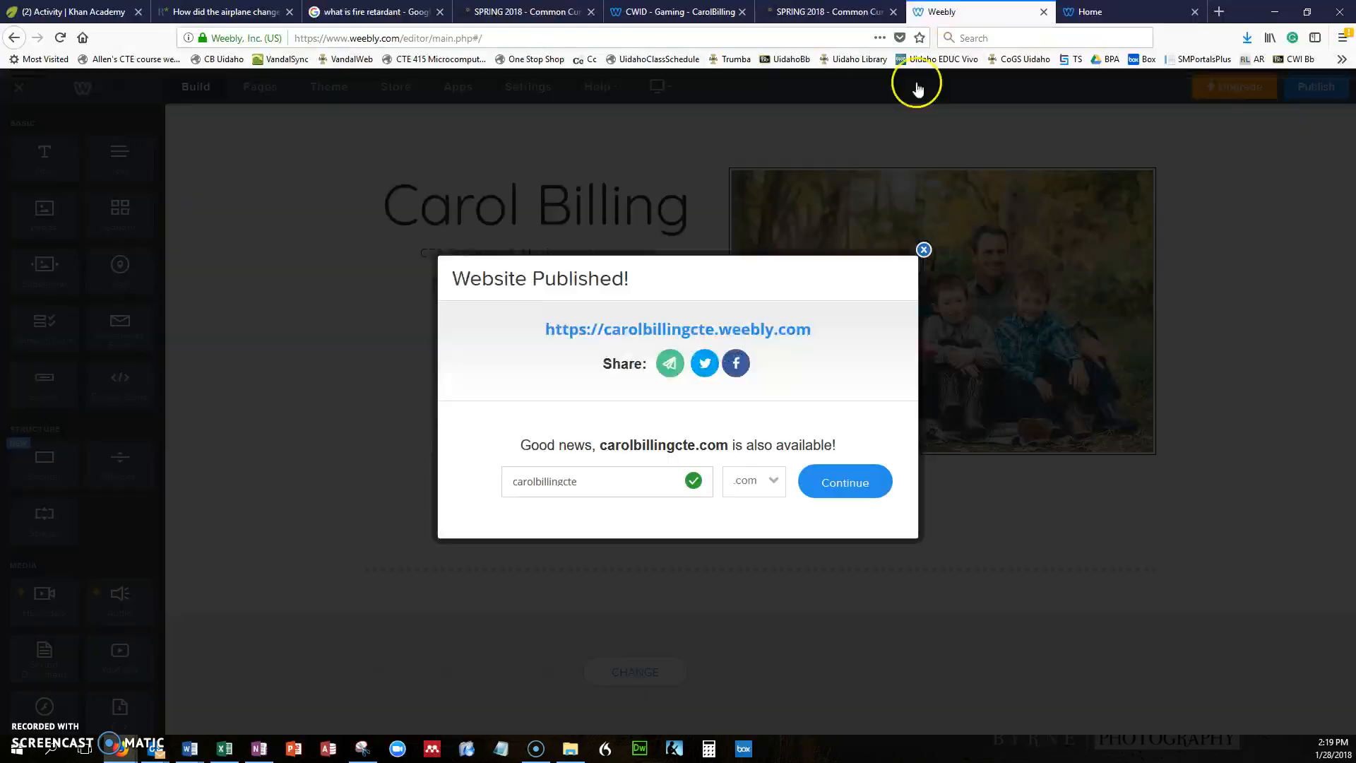
left_click(924, 249)
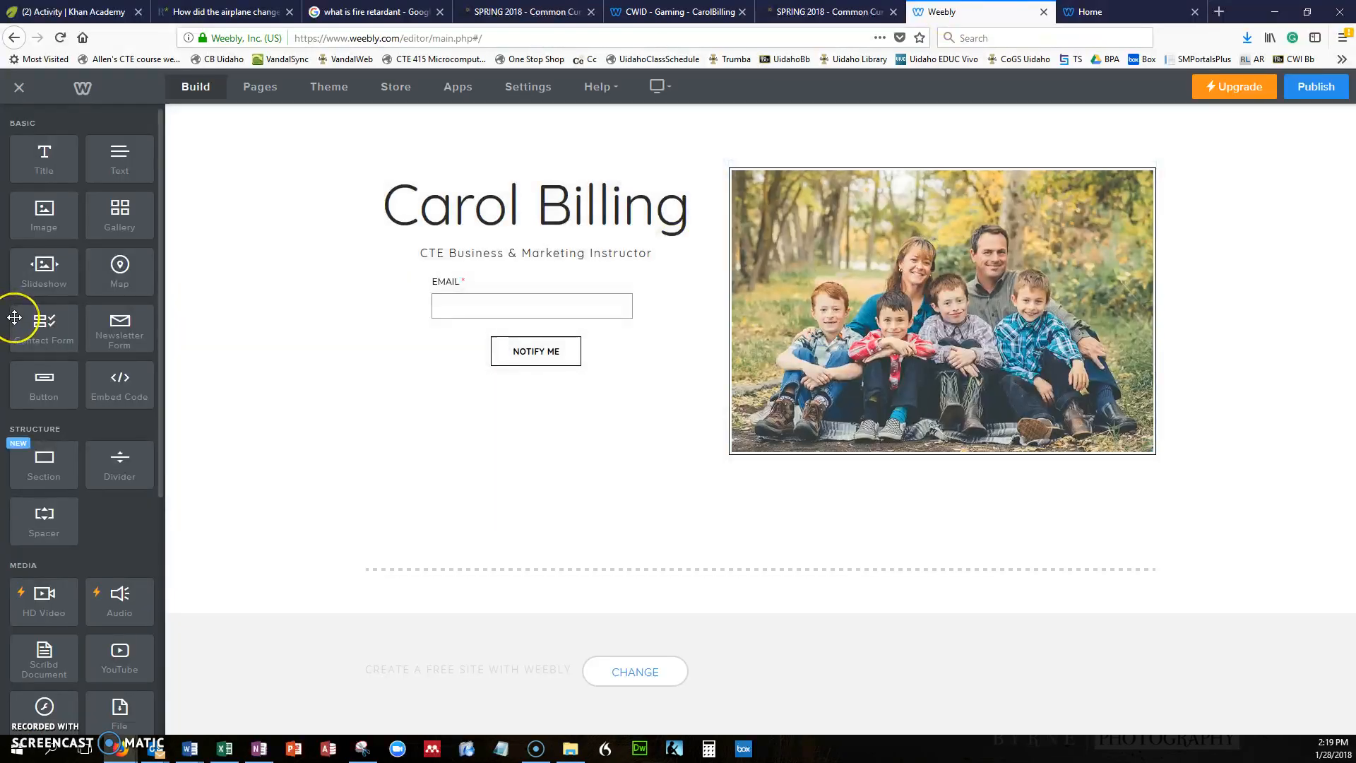